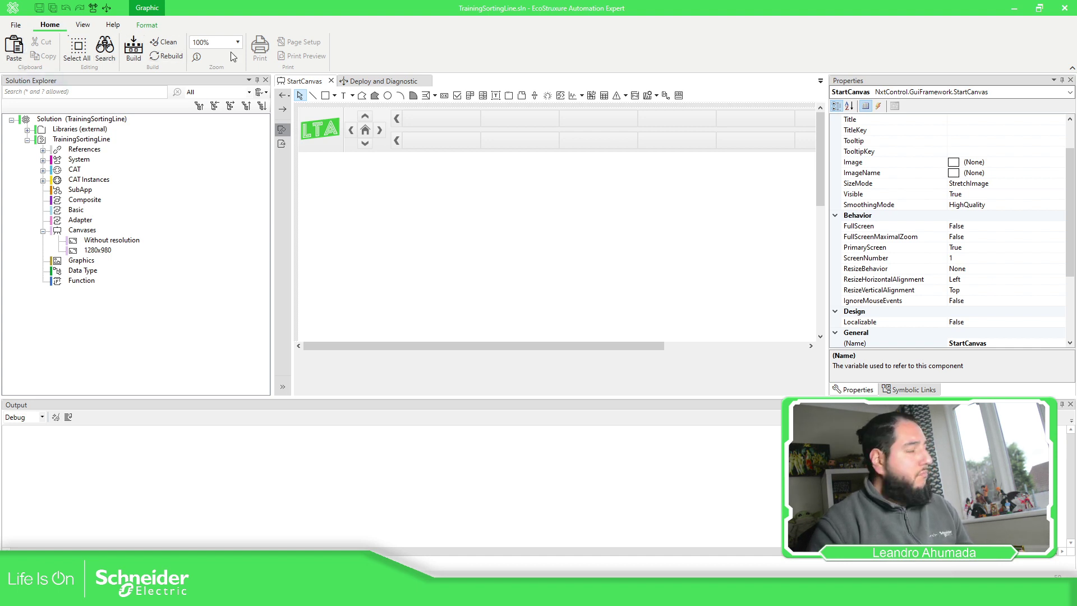
Step: Add a new user in User Management and enter the user's name
{"action": "left_click", "coordinate": [112, 25]}
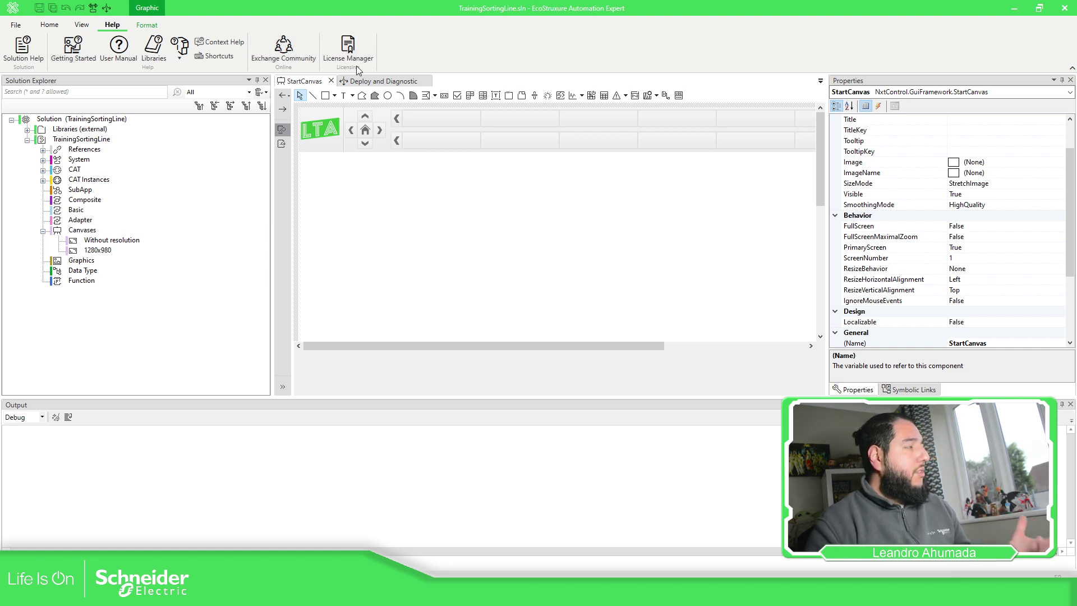
{"action": "left_click", "coordinate": [80, 25]}
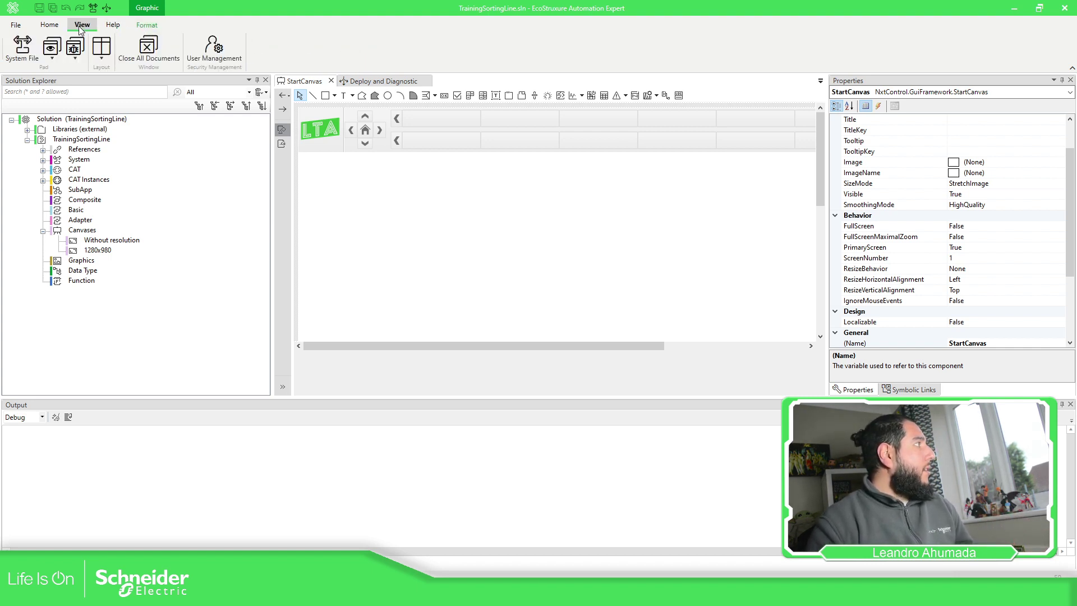
{"action": "left_click", "coordinate": [224, 50]}
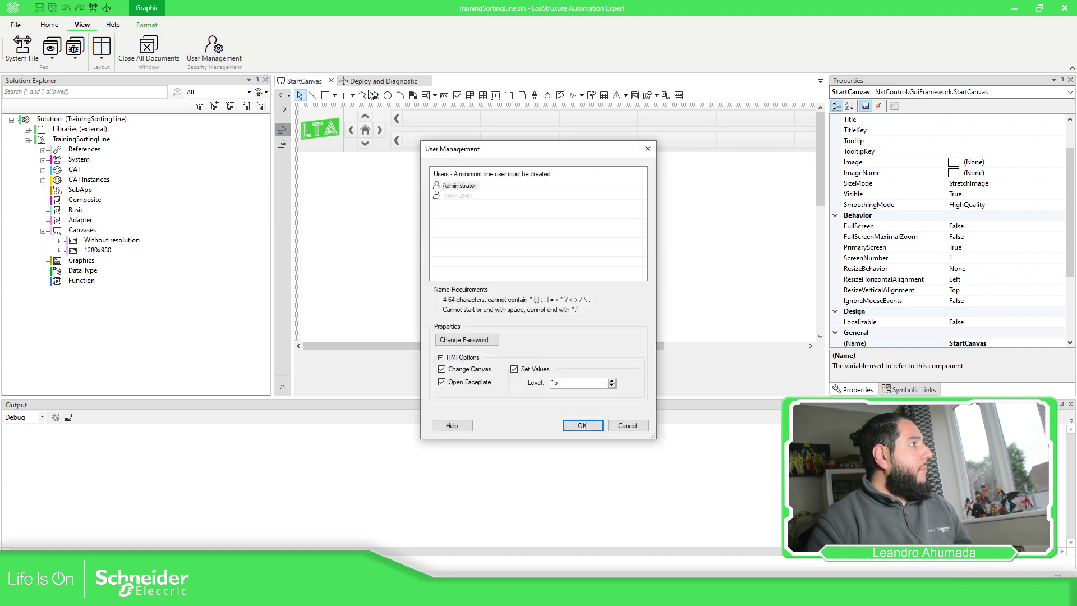
{"action": "left_click", "coordinate": [387, 184]}
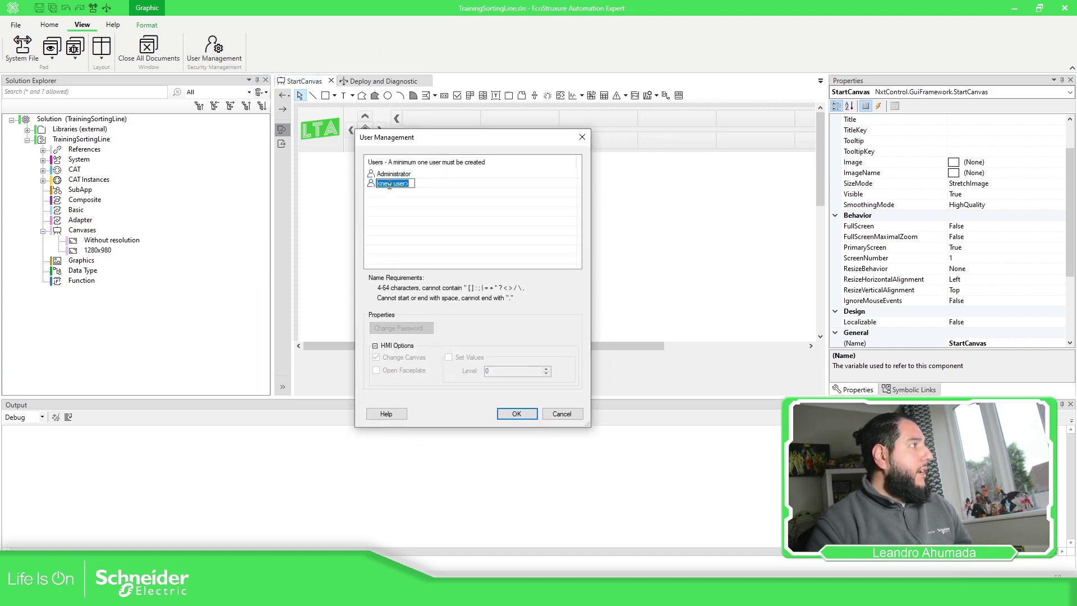
{"action": "type", "text": "Letomas"}
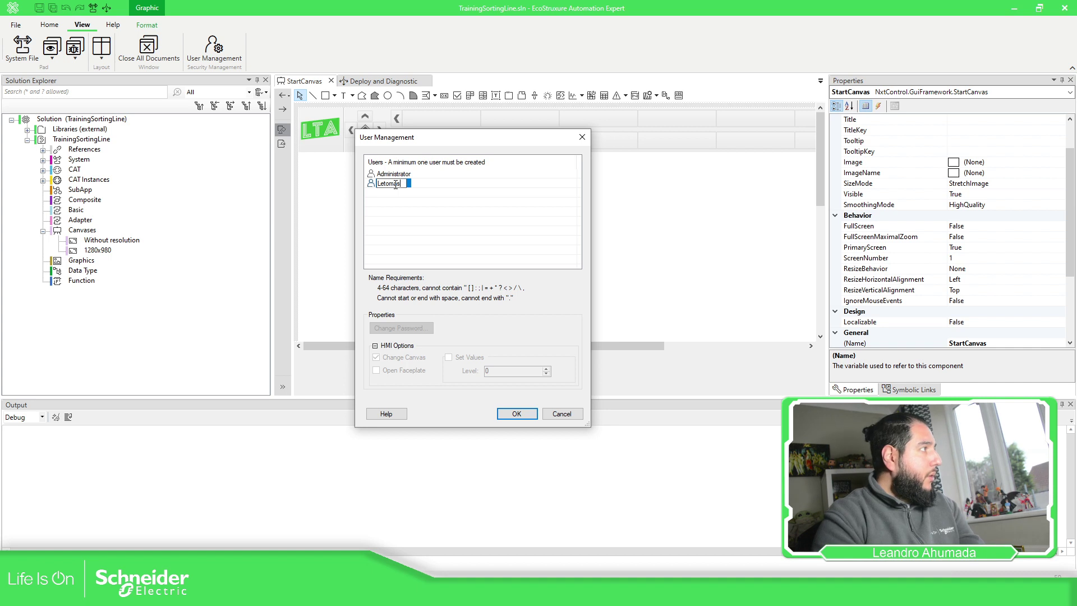
{"action": "key", "text": "Return"}
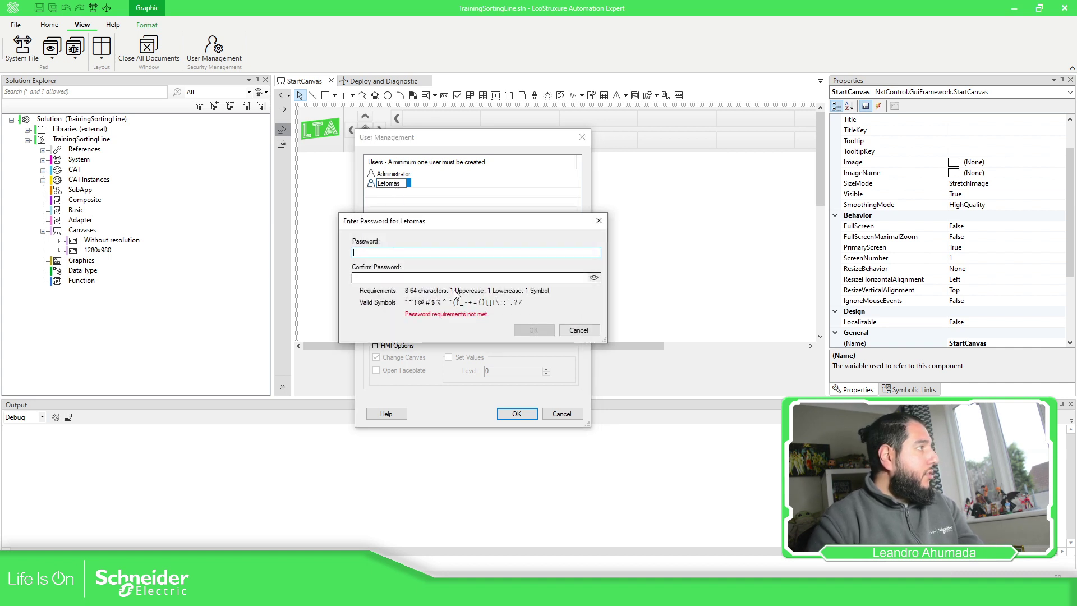
Step: Enter and confirm the new user's account password, reveal it to check the entry, and accept it
{"action": "type", "text": "•"}
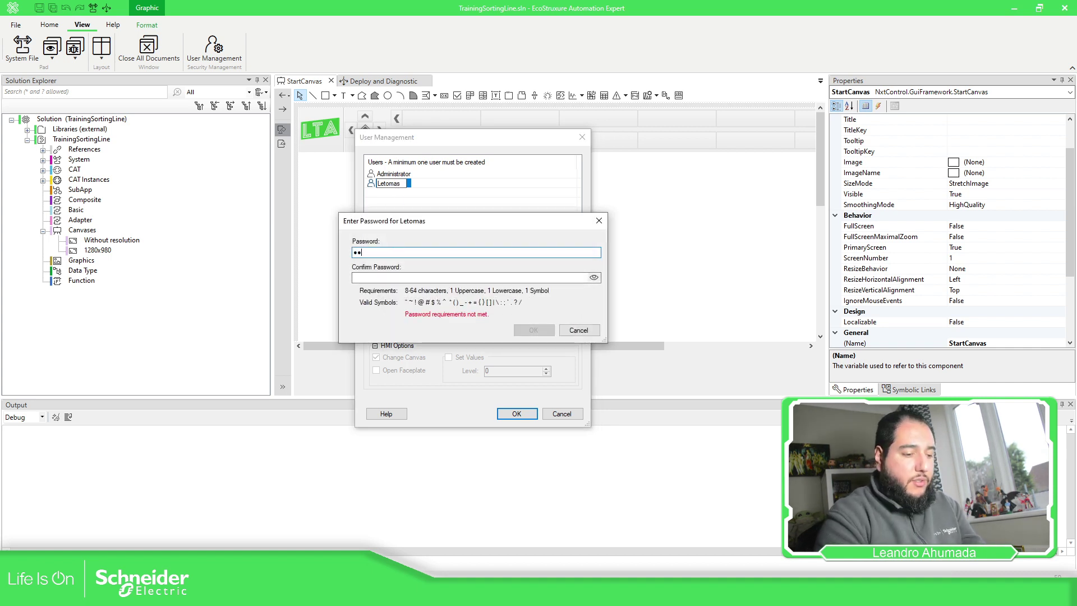
{"action": "type", "text": "••••••••"}
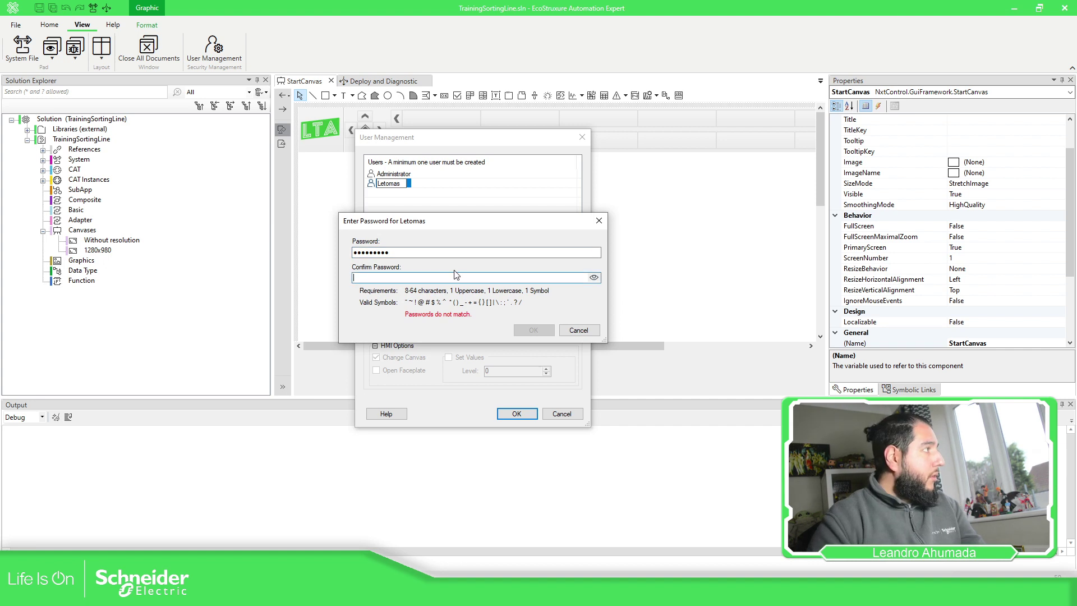
{"action": "type", "text": "*"}
{"action": "left_click", "coordinate": [593, 277]}
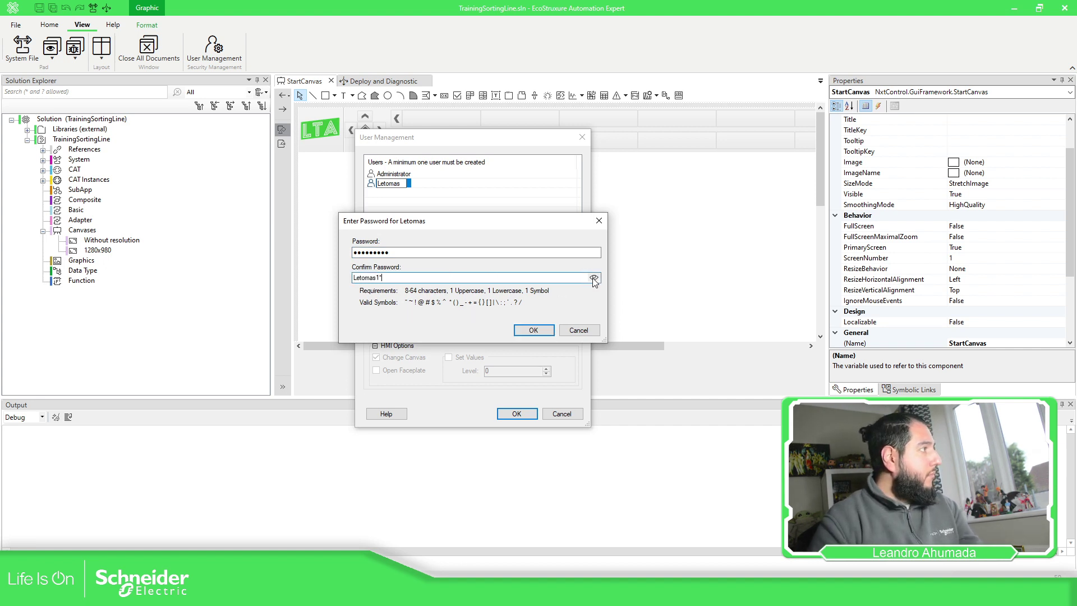
{"action": "left_click", "coordinate": [533, 330]}
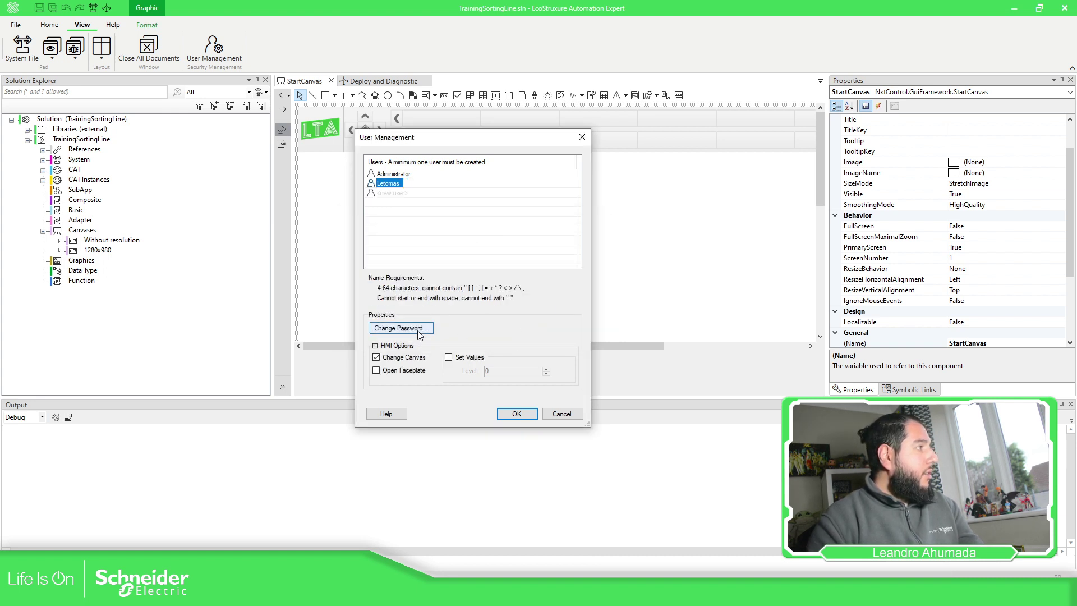
Step: Compare the Administrator's HMI options with those of the new user and save the user list
{"action": "left_click", "coordinate": [402, 175]}
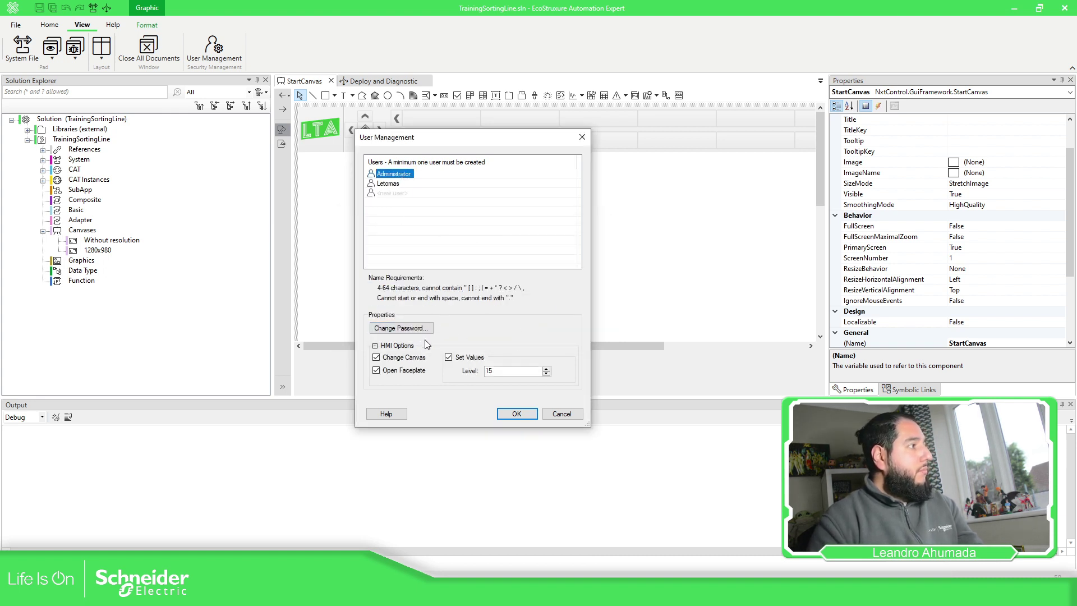
{"action": "left_click", "coordinate": [395, 184]}
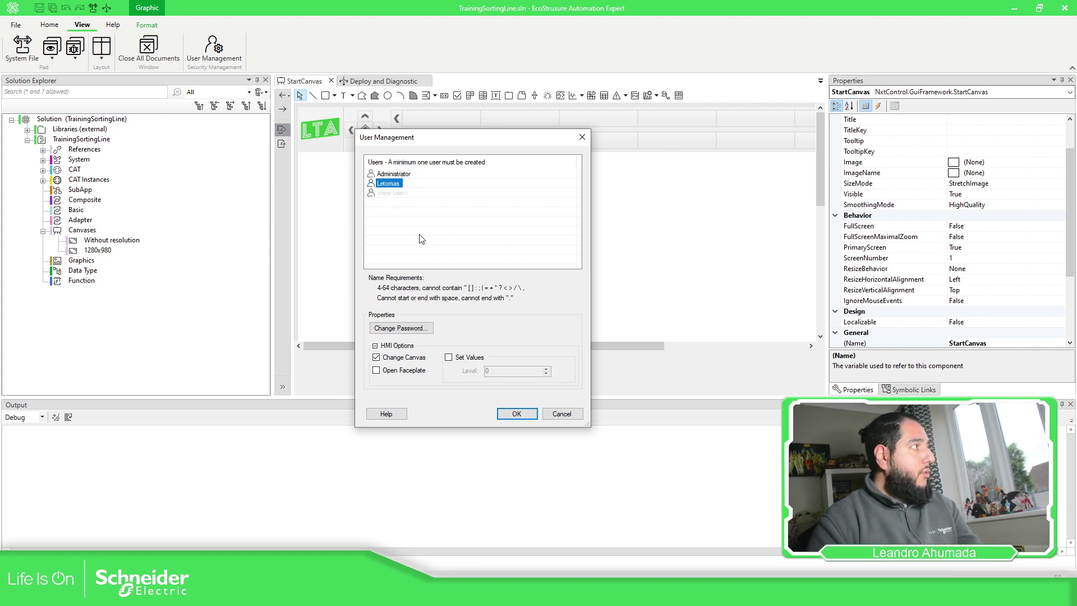
{"action": "left_click", "coordinate": [516, 414]}
Step: Close all open documents, including the StartCanvas and the Deploy and Diagnostic view
{"action": "left_click", "coordinate": [393, 244]}
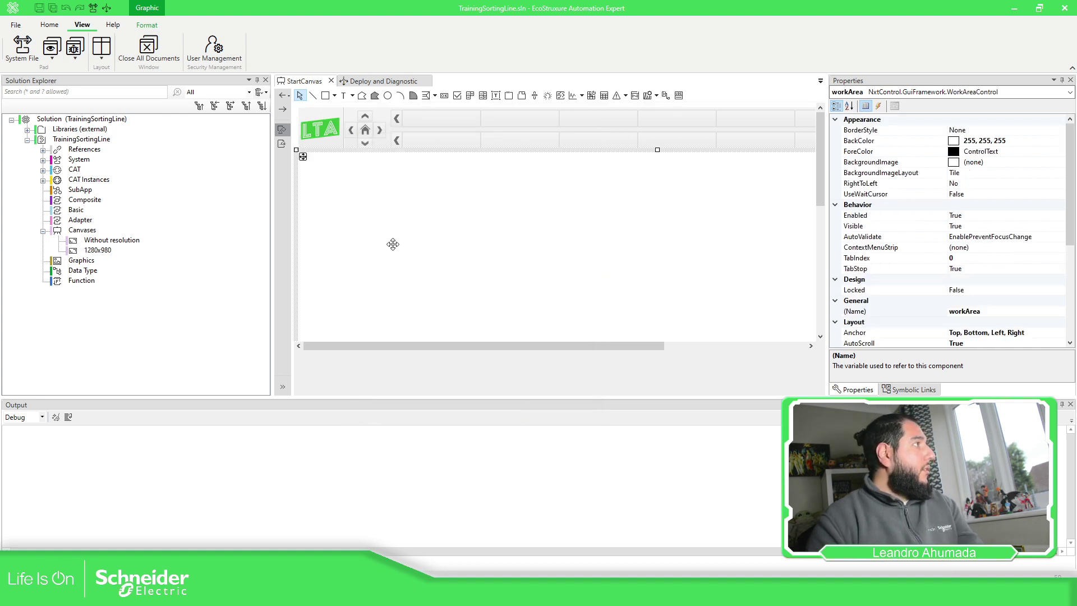
{"action": "left_click", "coordinate": [166, 50]}
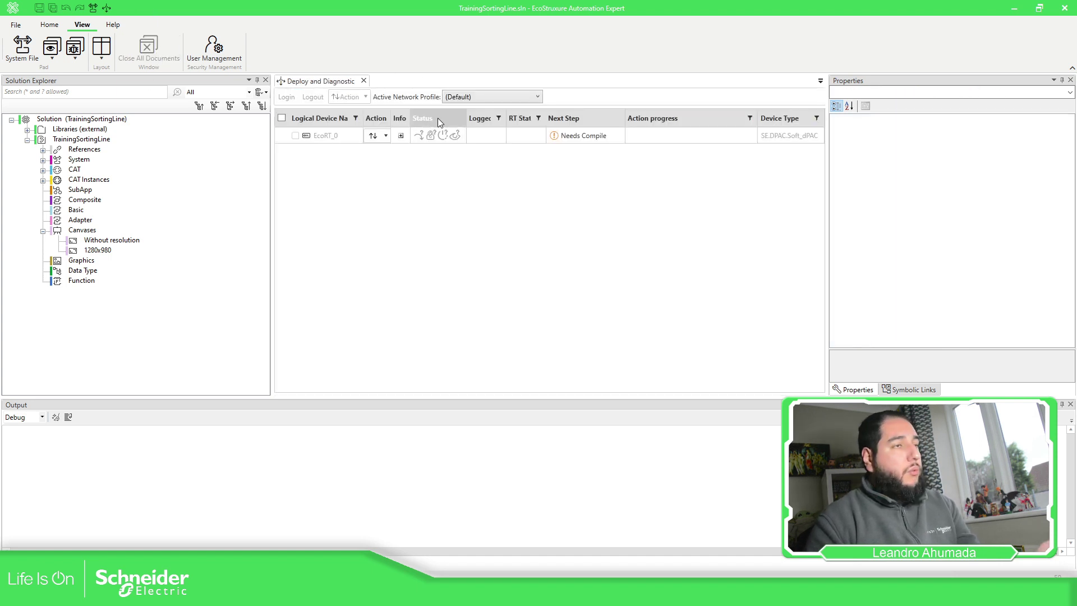
{"action": "left_click", "coordinate": [364, 81]}
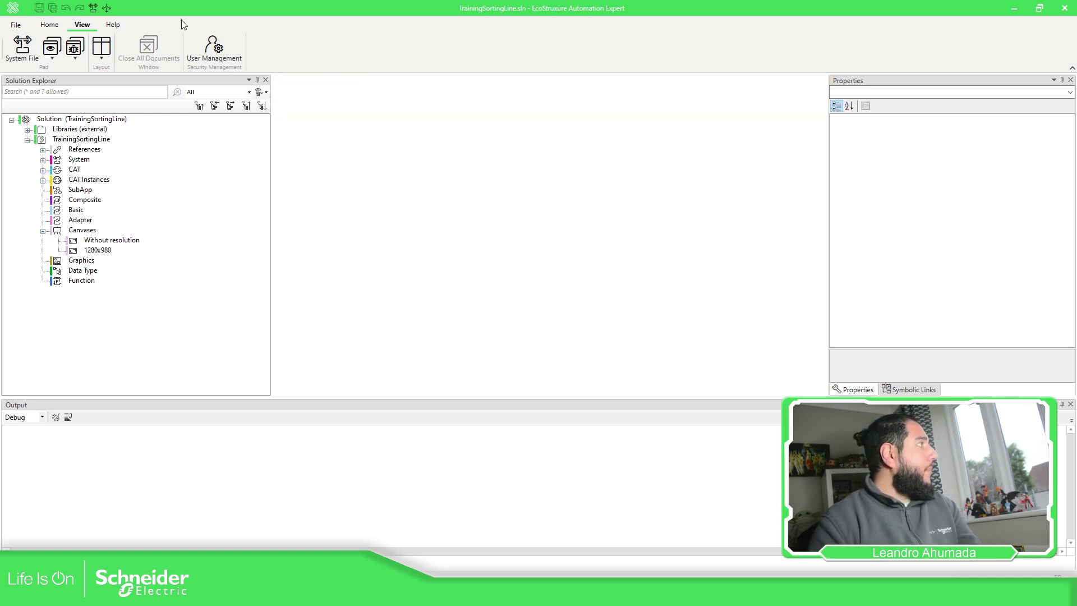
Step: Review the available debugging and general pads and open Deploy and Diagnostic
{"action": "left_click", "coordinate": [74, 58]}
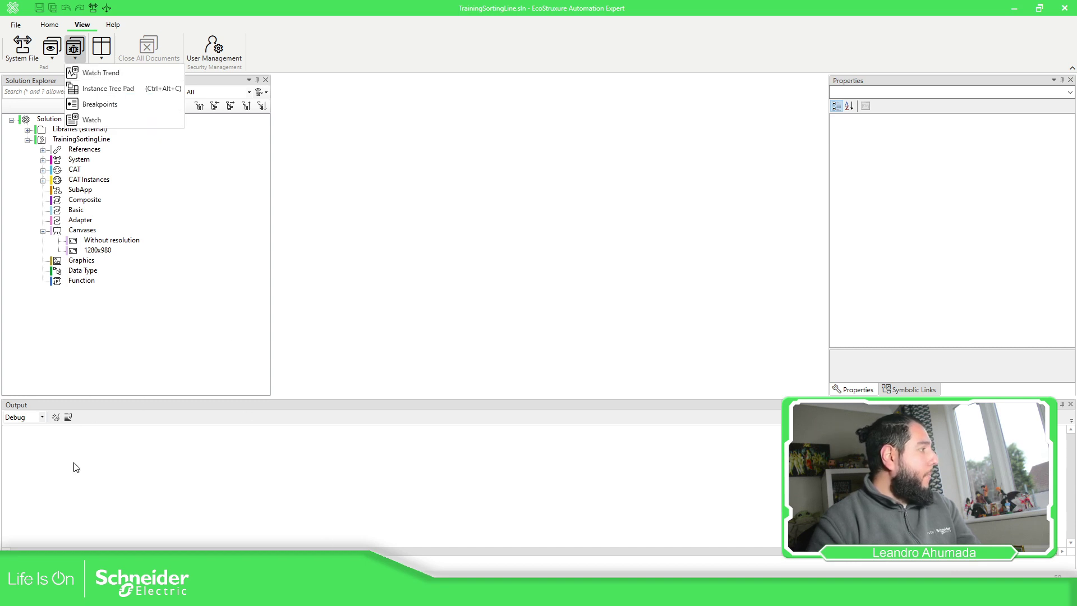
{"action": "left_click", "coordinate": [51, 56]}
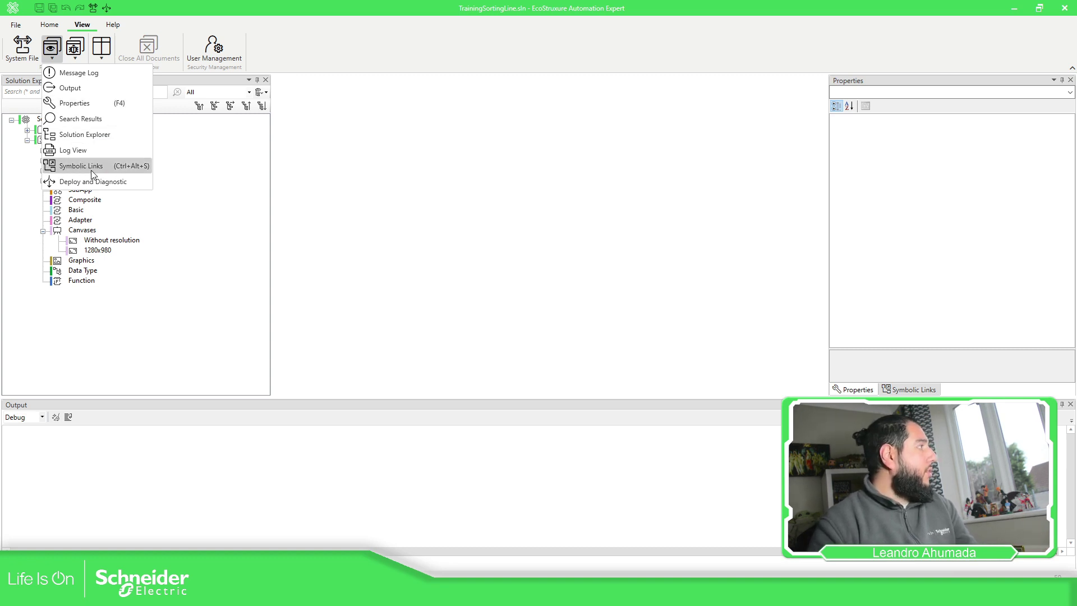
{"action": "left_click", "coordinate": [526, 257]}
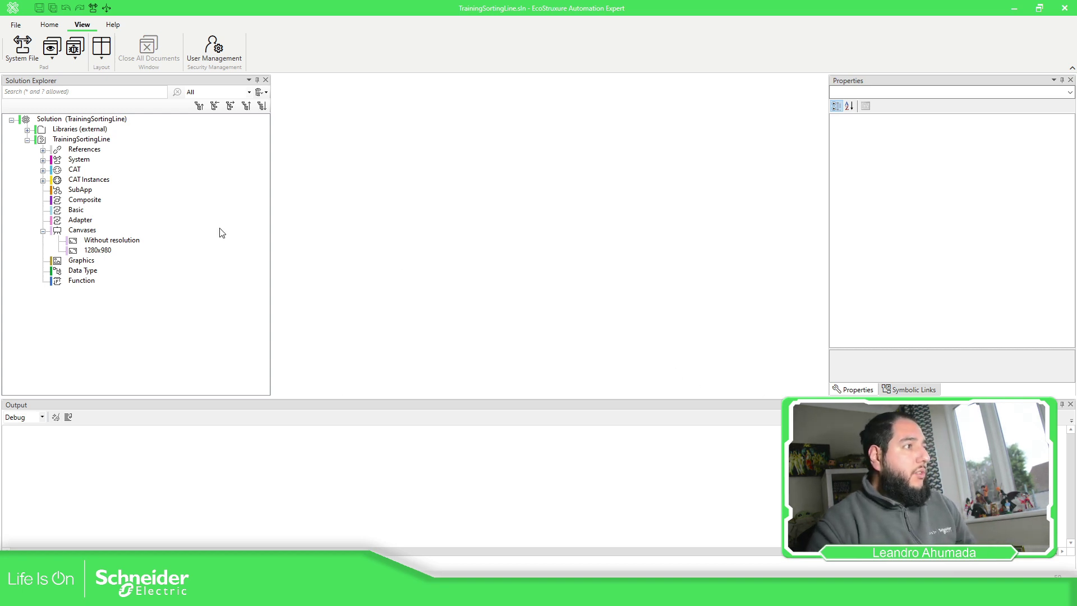
{"action": "left_click", "coordinate": [53, 59]}
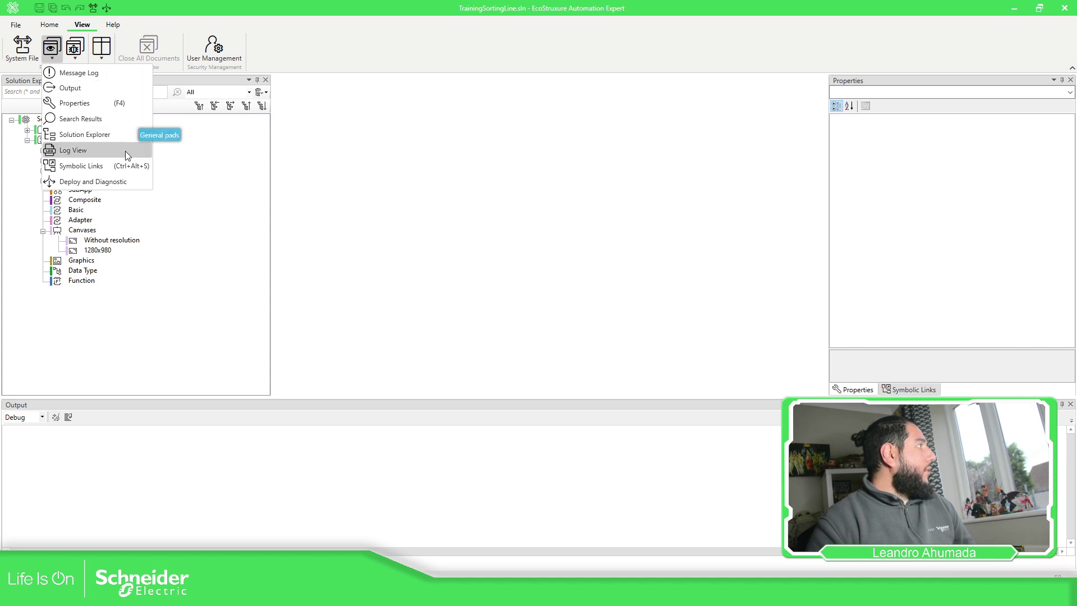
{"action": "left_click", "coordinate": [116, 183]}
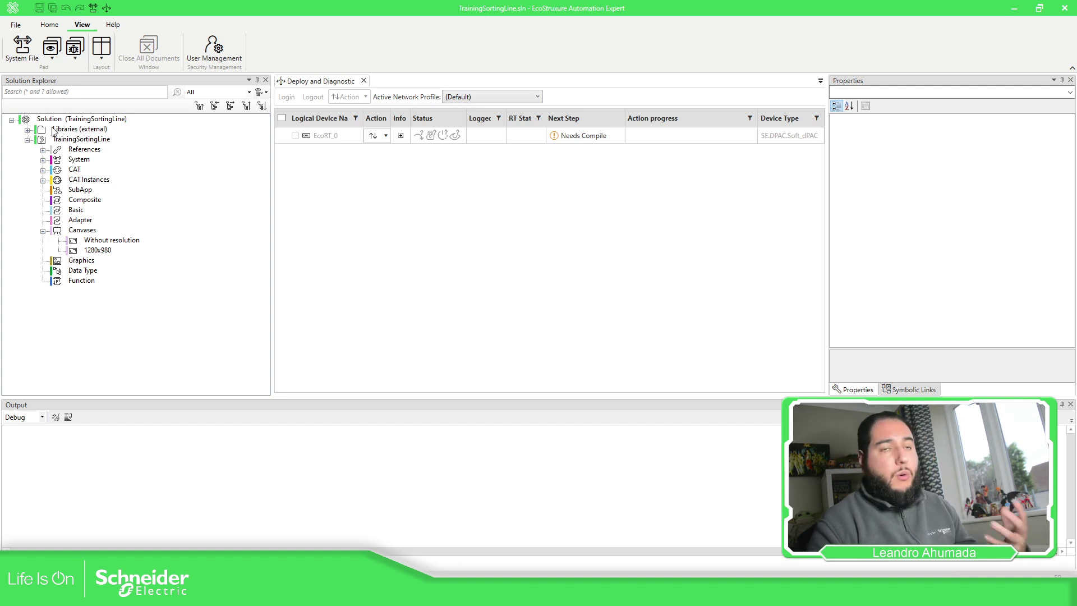
Step: Inspect the external libraries and the TrainingSortingLine project's references in the Solution Explorer
{"action": "left_click", "coordinate": [27, 129]}
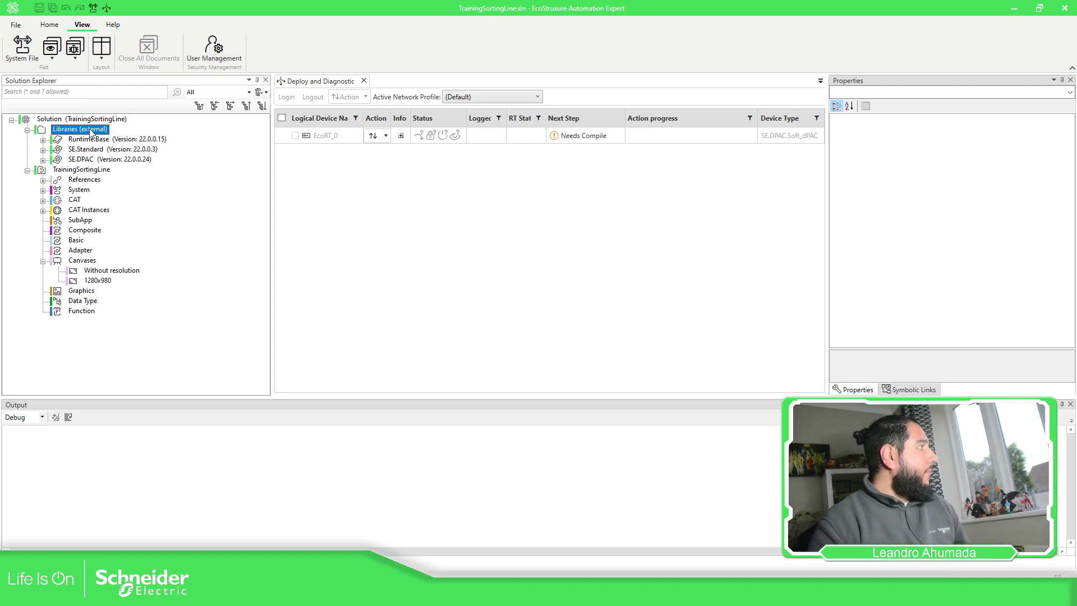
{"action": "left_click", "coordinate": [70, 171]}
{"action": "left_click", "coordinate": [44, 181]}
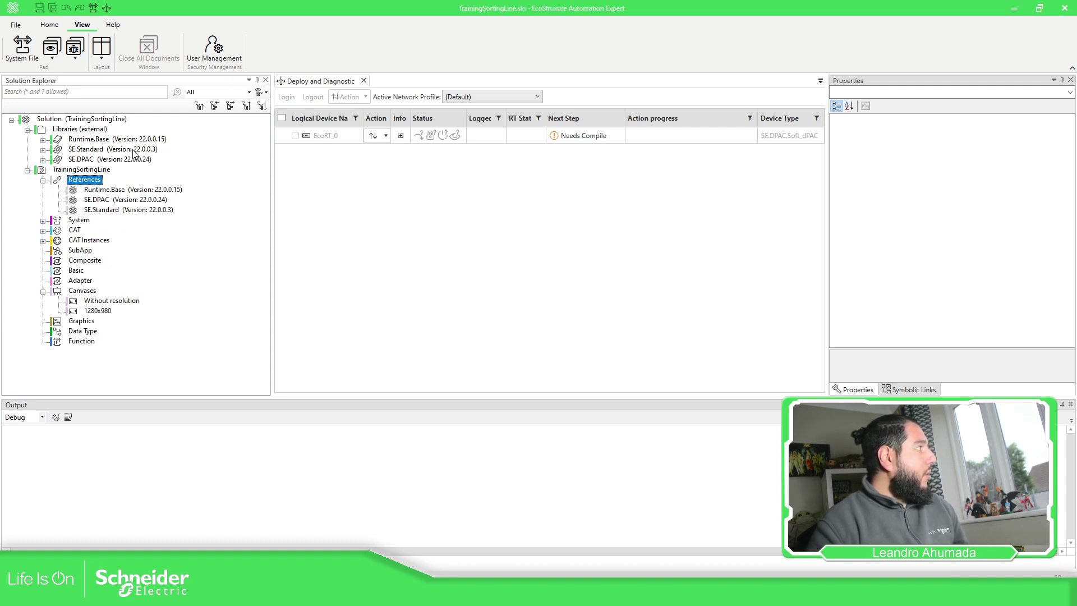
{"action": "left_click", "coordinate": [43, 180]}
Step: Open the APP1 application from the project's System node and expand the EcoRT_0 device
{"action": "left_click", "coordinate": [44, 191]}
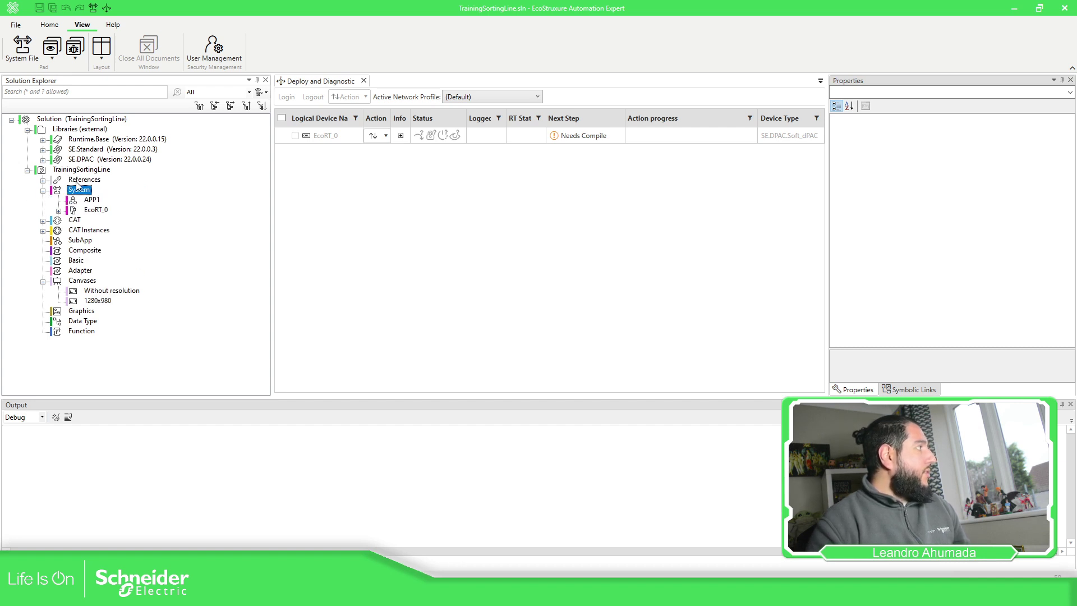
{"action": "double_click", "coordinate": [92, 201]}
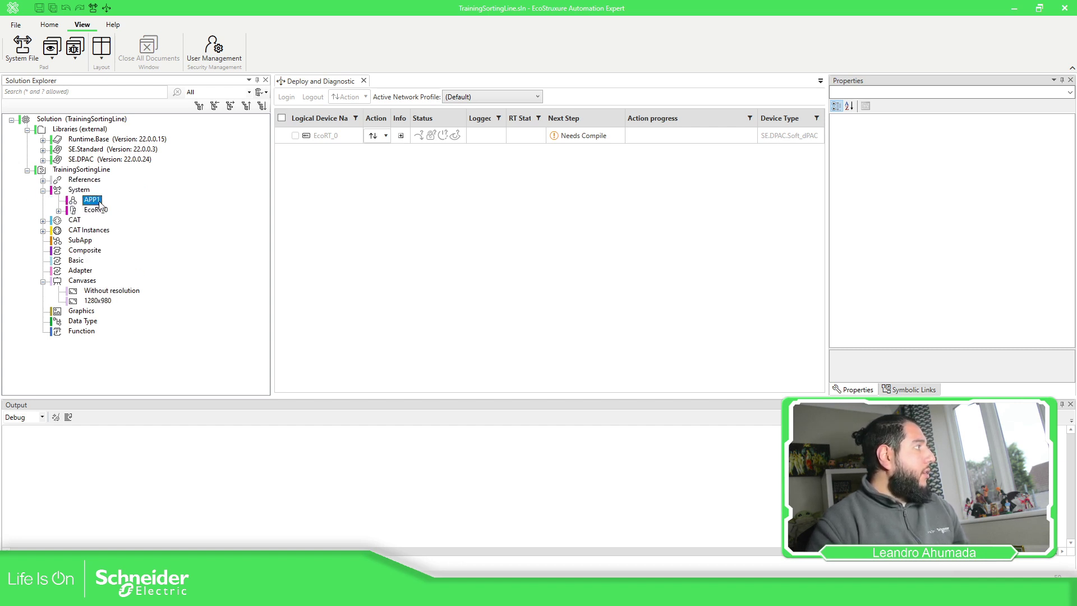
{"action": "double_click", "coordinate": [67, 211]}
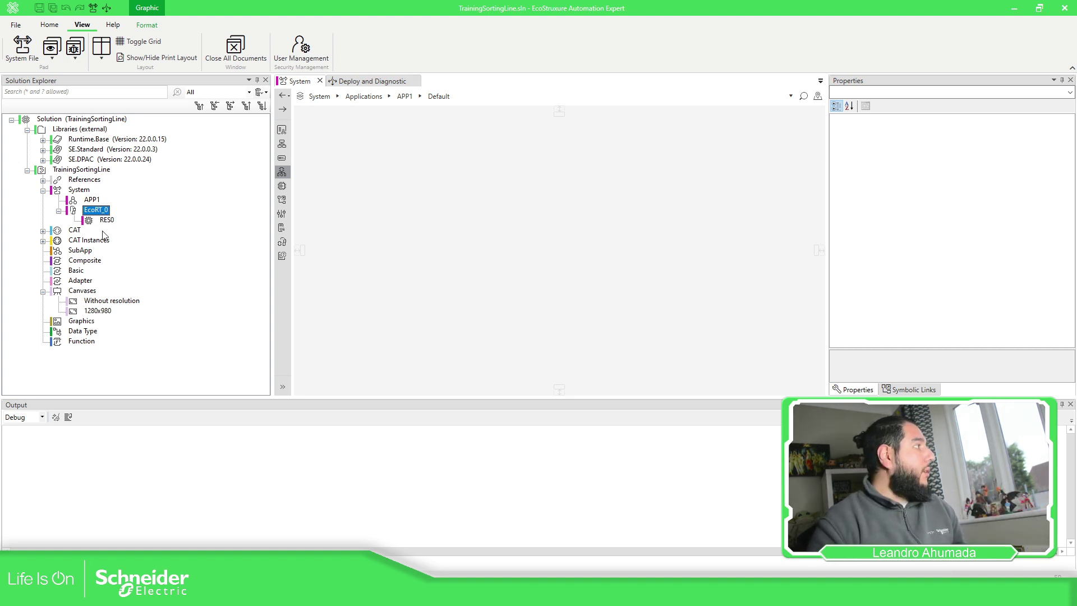
Step: Expand the CAT and CAT Instances nodes to examine their Hardware and Application categories
{"action": "left_click", "coordinate": [43, 230]}
{"action": "left_click", "coordinate": [43, 261]}
{"action": "left_click", "coordinate": [89, 260]}
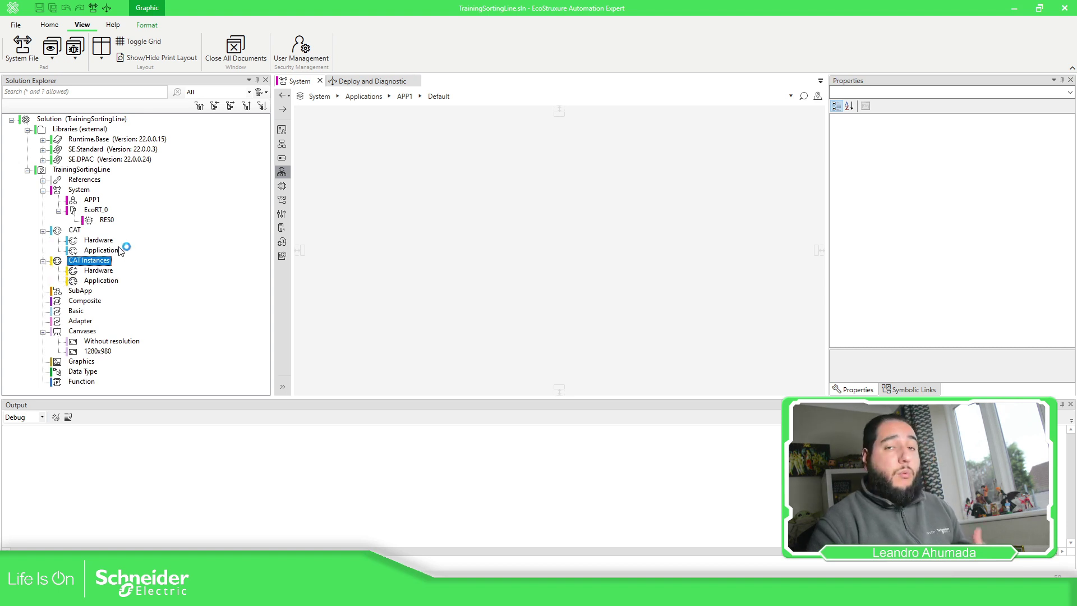
Step: Examine the SubApp, Composite, Basic and Adapter nodes of the project in the Solution Explorer
{"action": "left_click", "coordinate": [88, 292]}
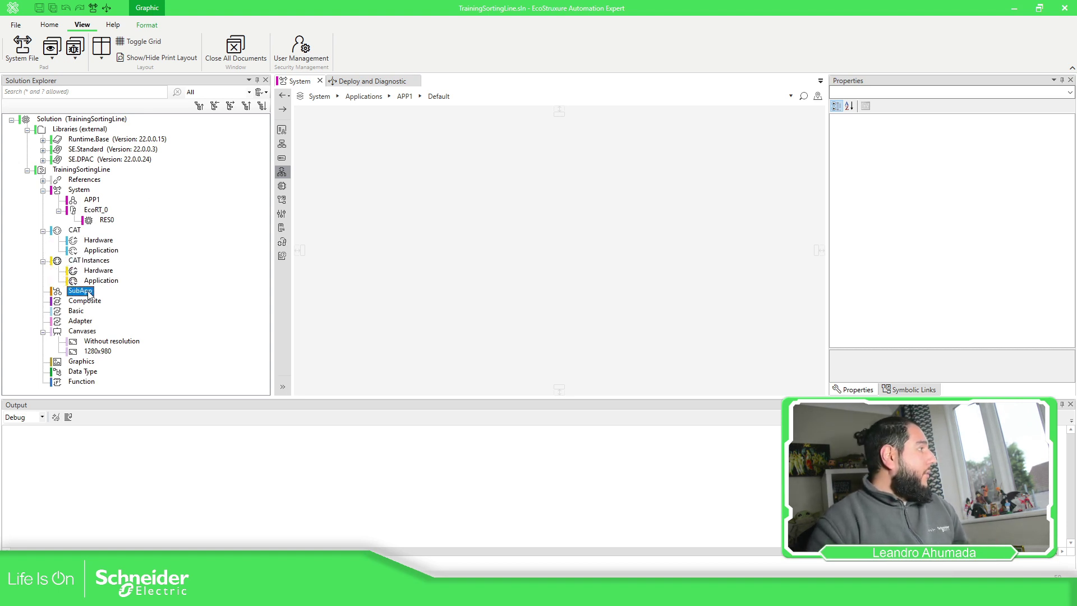
{"action": "left_click", "coordinate": [95, 303]}
{"action": "left_click", "coordinate": [90, 323]}
{"action": "left_click", "coordinate": [84, 312]}
{"action": "left_click", "coordinate": [91, 302]}
{"action": "left_click", "coordinate": [81, 313]}
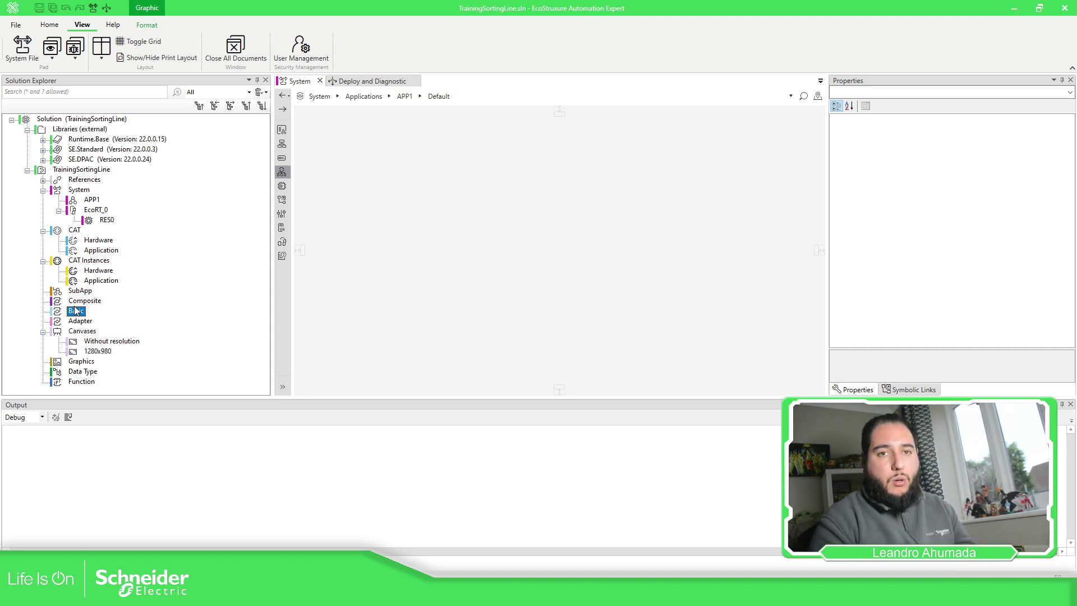
{"action": "left_click", "coordinate": [100, 302]}
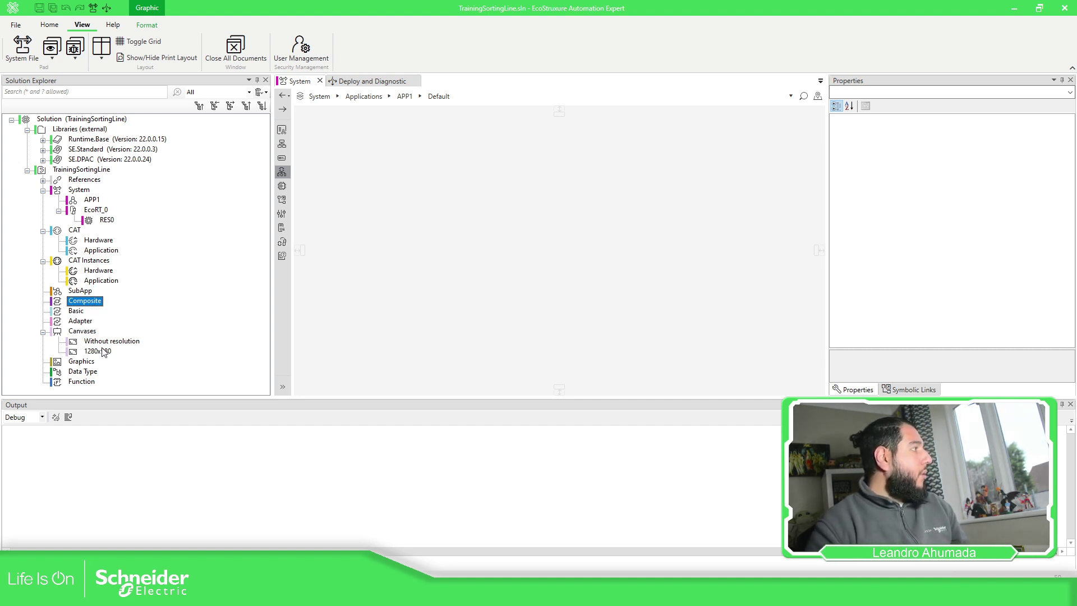
Step: Examine the project's Canvases, Data Type, Function and Graphics nodes in the Solution Explorer
{"action": "left_click", "coordinate": [84, 332]}
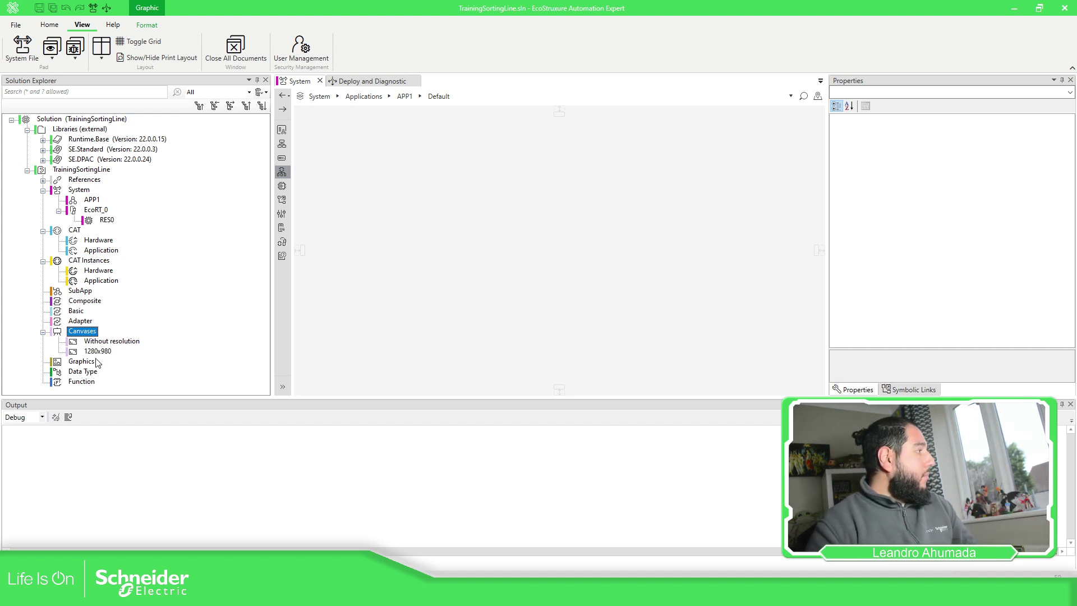
{"action": "left_click", "coordinate": [78, 372]}
{"action": "left_click", "coordinate": [88, 383]}
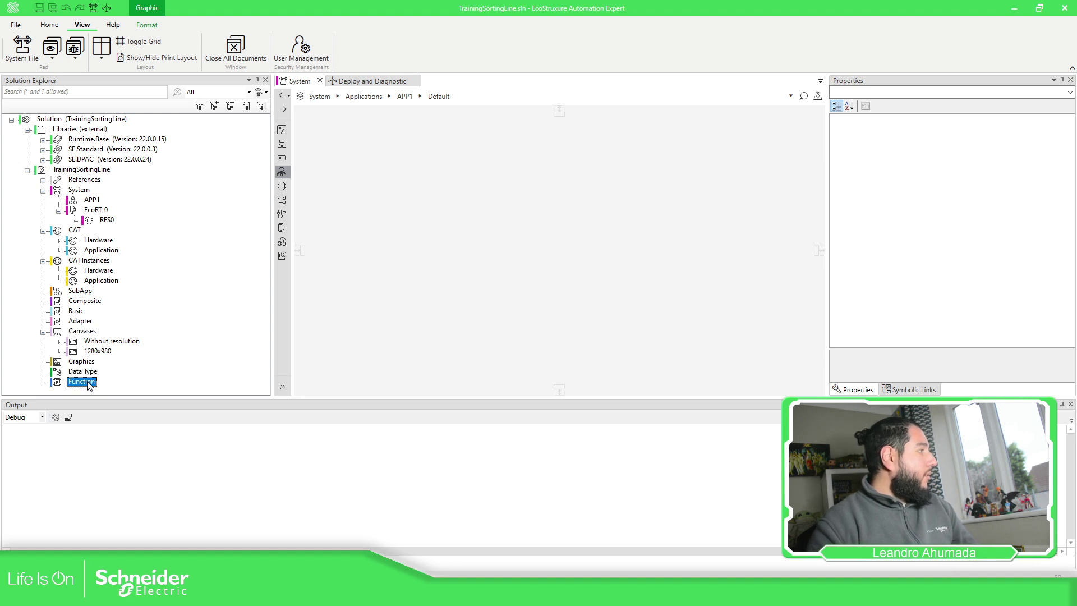
{"action": "left_click", "coordinate": [85, 363]}
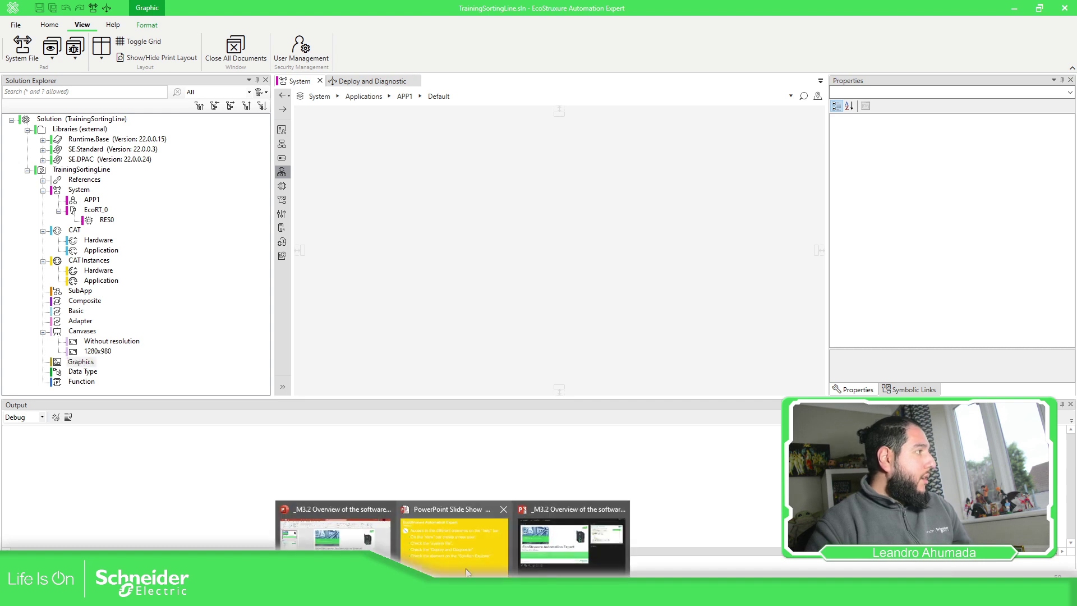
Step: Switch to the PowerPoint slide show and draw a red check mark beside each of the five practice items
{"action": "left_click", "coordinate": [477, 547]}
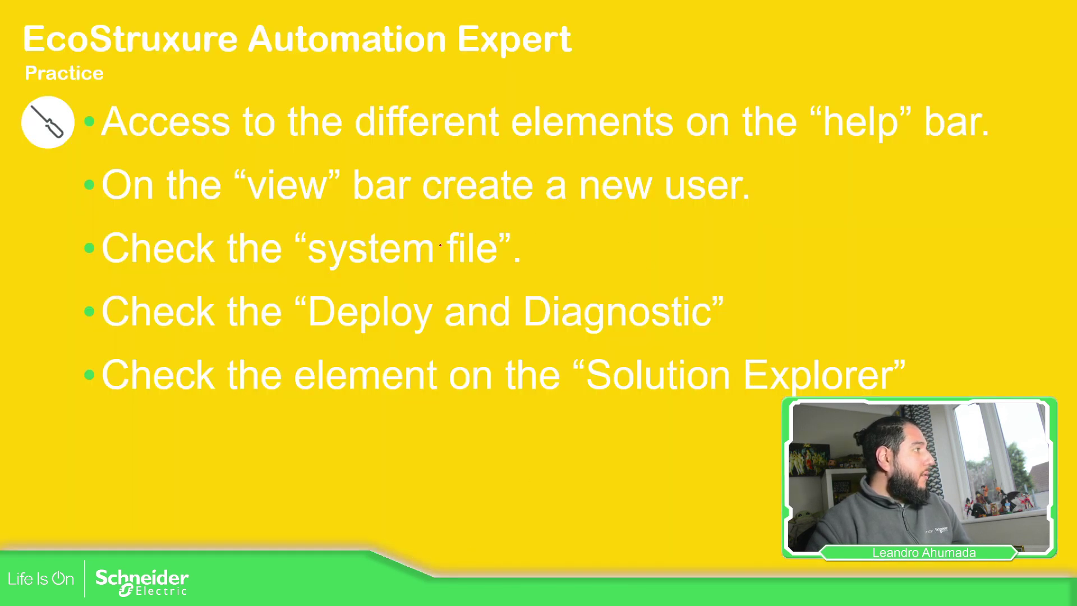
{"action": "left_click_drag", "start_coordinate": [767, 172], "coordinate": [879, 139]}
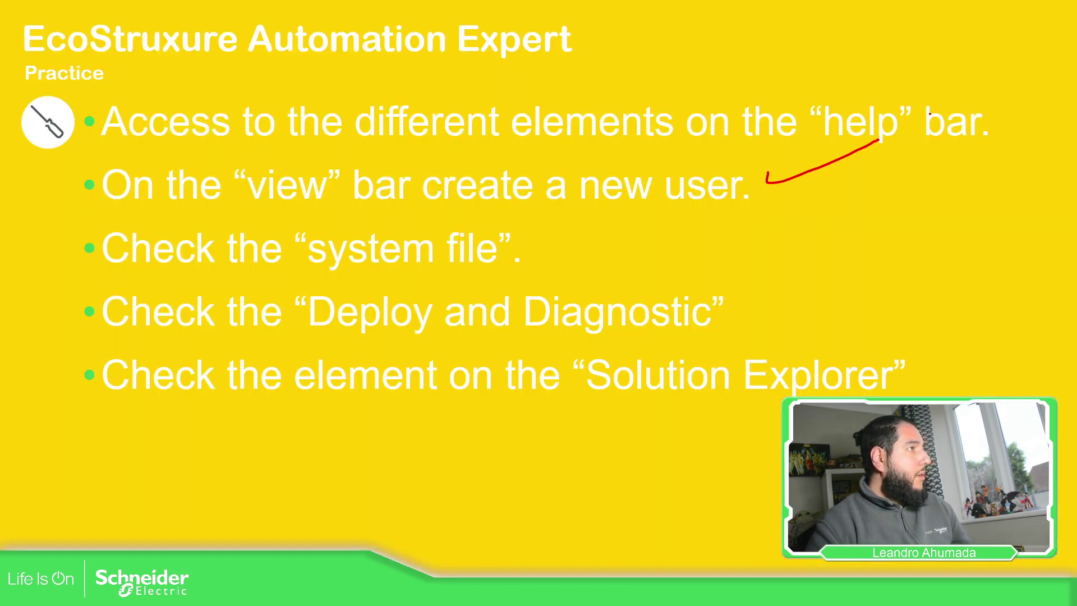
{"action": "mouse_move", "coordinate": [983, 113]}
{"action": "left_mouse_down"}
{"action": "mouse_move", "coordinate": [988, 126]}
{"action": "mouse_move", "coordinate": [1013, 101]}
{"action": "left_mouse_up"}
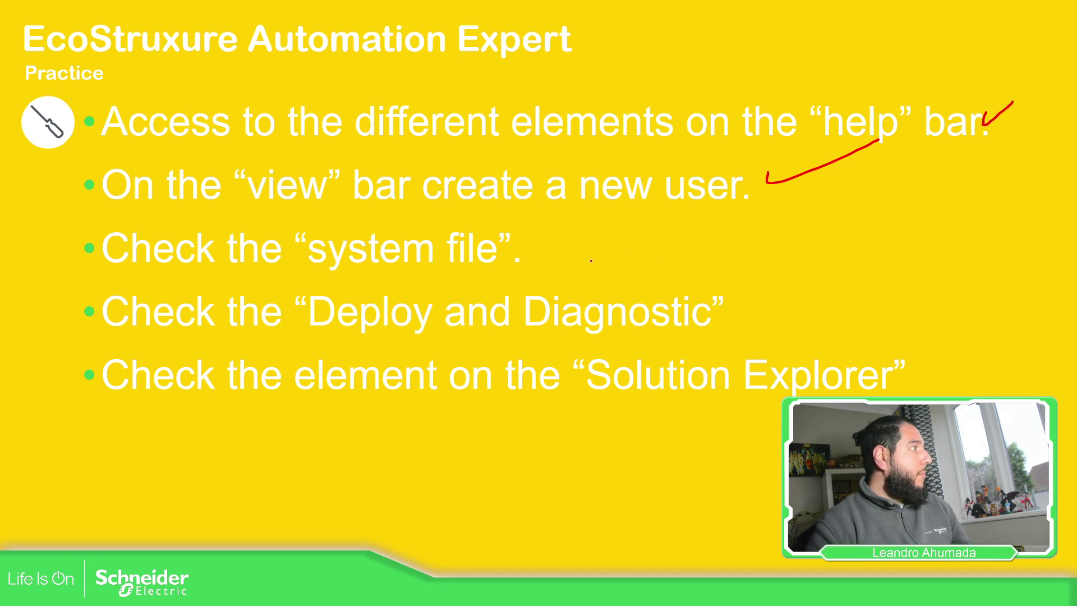
{"action": "left_click_drag", "start_coordinate": [537, 237], "coordinate": [614, 218]}
{"action": "mouse_move", "coordinate": [750, 293]}
{"action": "left_mouse_down"}
{"action": "mouse_move", "coordinate": [752, 304]}
{"action": "mouse_move", "coordinate": [815, 289]}
{"action": "left_mouse_up"}
{"action": "mouse_move", "coordinate": [913, 362]}
{"action": "left_mouse_down"}
{"action": "mouse_move", "coordinate": [914, 372]}
{"action": "mouse_move", "coordinate": [986, 333]}
{"action": "left_mouse_up"}
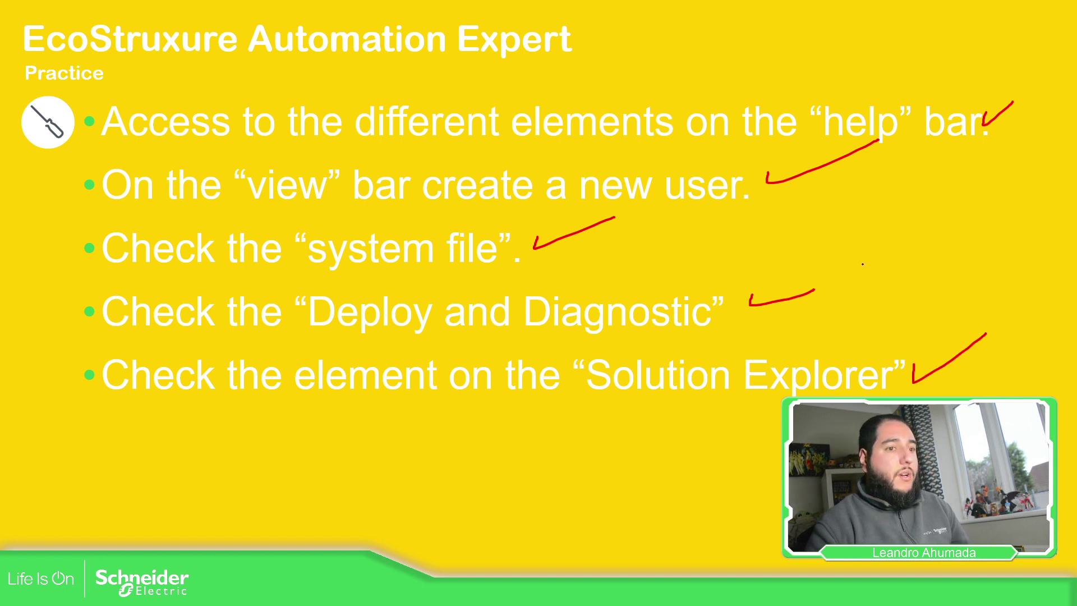